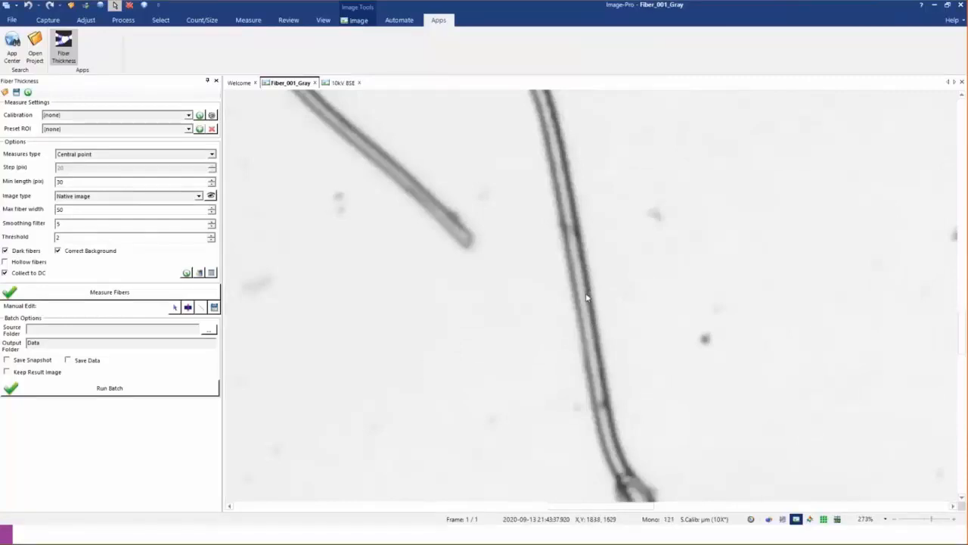
- Examine the fibers in the Fiber_001_Gray image up close and in overview
{"action": "scroll", "coordinate": [590, 298], "scroll_direction": "down", "scroll_amount": 3}
{"action": "scroll", "coordinate": [592, 300], "scroll_direction": "down", "scroll_amount": 2}
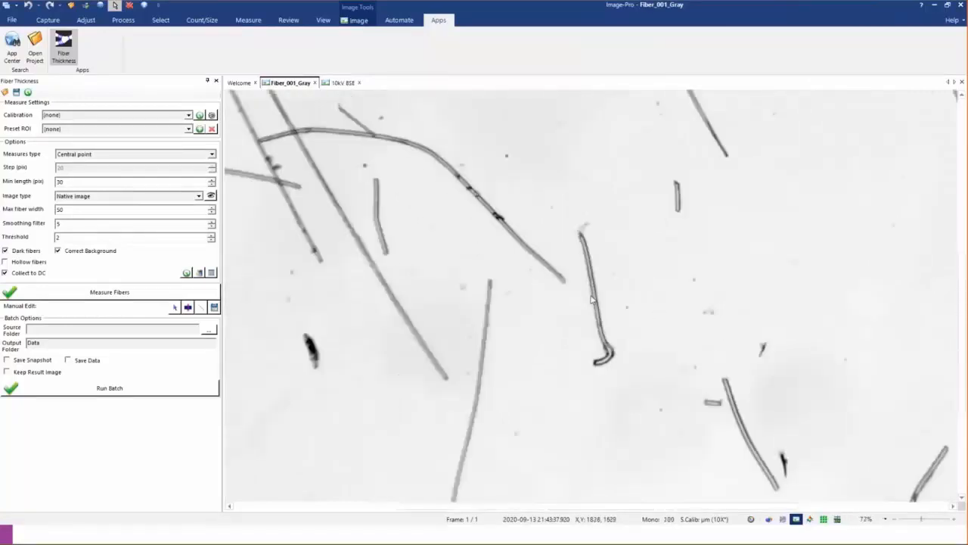
{"action": "scroll", "coordinate": [592, 300], "scroll_direction": "up", "scroll_amount": 6}
{"action": "scroll", "coordinate": [593, 301], "scroll_direction": "up", "scroll_amount": 2}
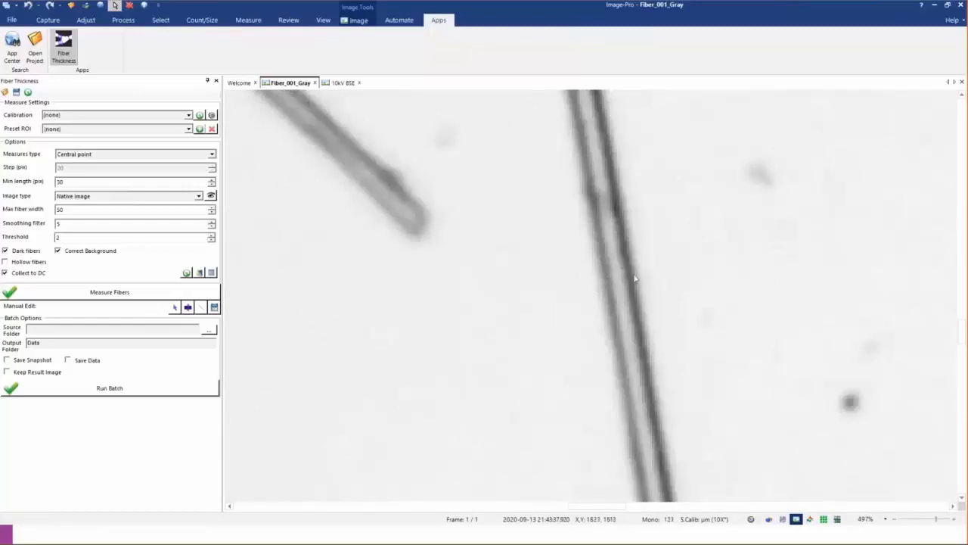
{"action": "scroll", "coordinate": [590, 300], "scroll_direction": "down", "scroll_amount": 9}
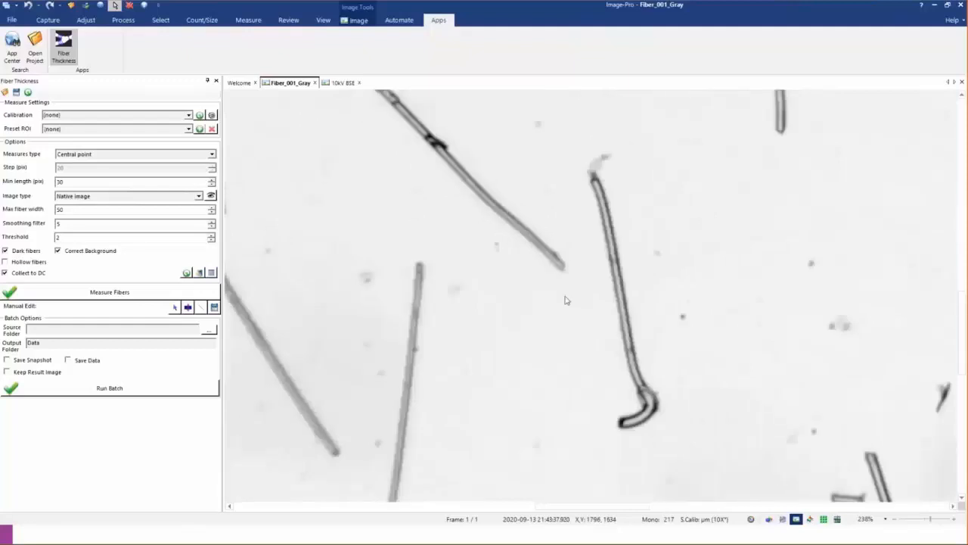
{"action": "scroll", "coordinate": [587, 300], "scroll_direction": "down", "scroll_amount": 3}
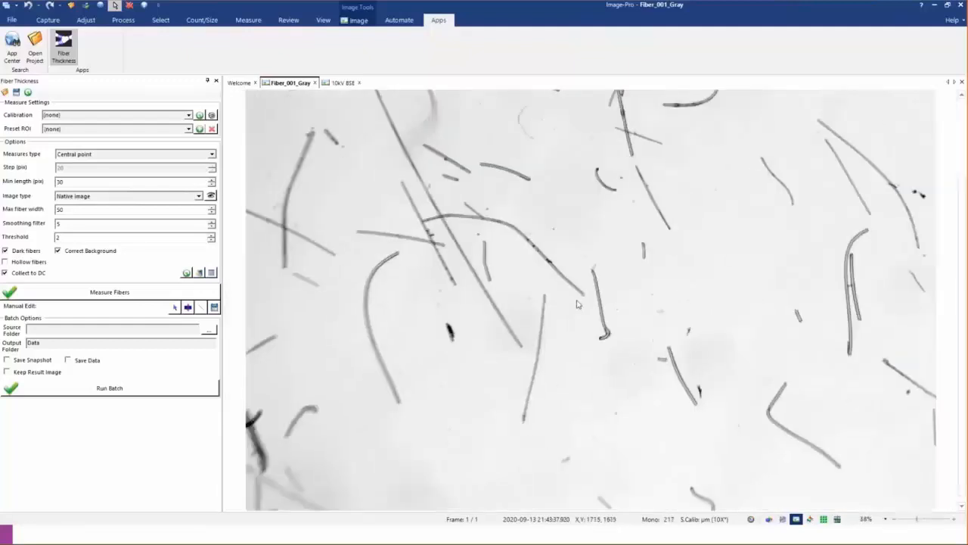
- Review the available choices for the calibration, preset ROI and image type of the fiber measurement
{"action": "left_click", "coordinate": [188, 116]}
{"action": "left_click", "coordinate": [372, 332]}
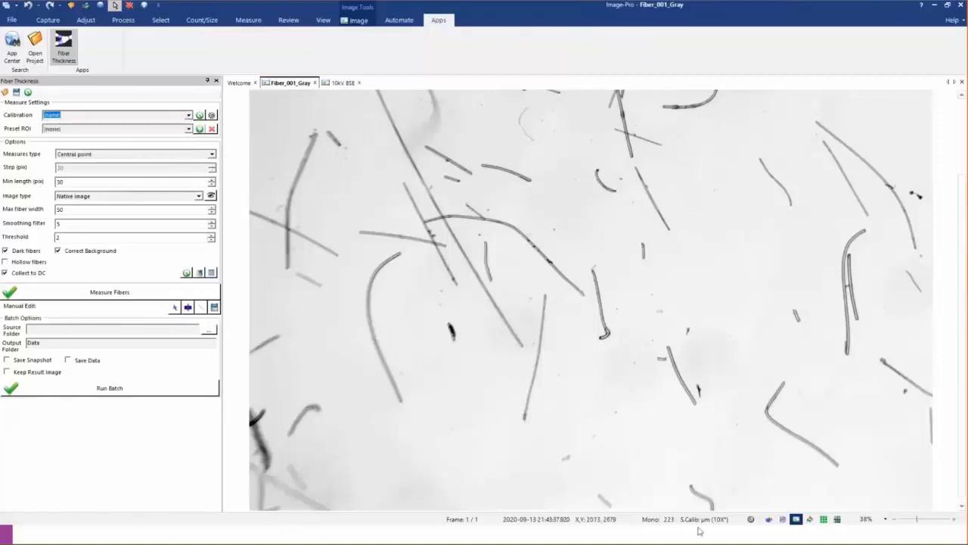
{"action": "left_click", "coordinate": [189, 129]}
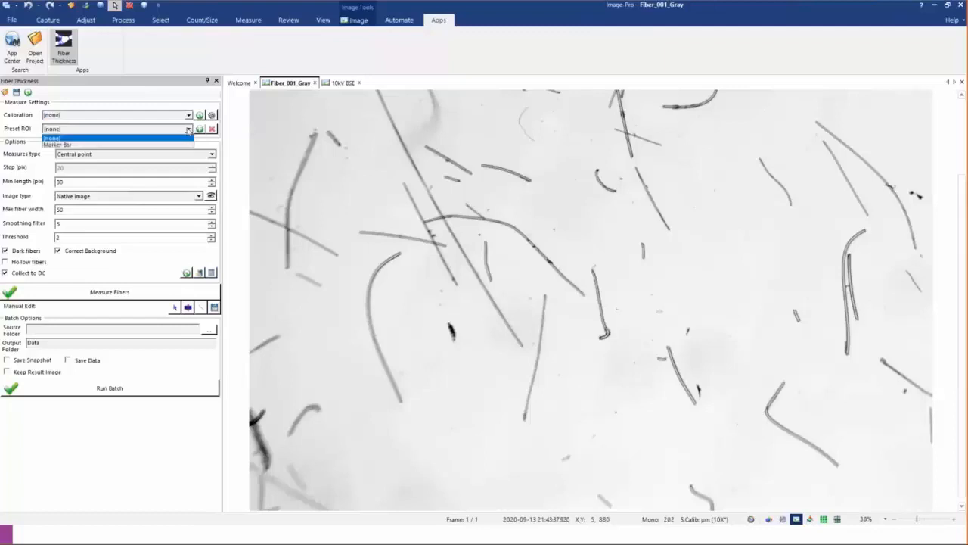
{"action": "left_click", "coordinate": [182, 98]}
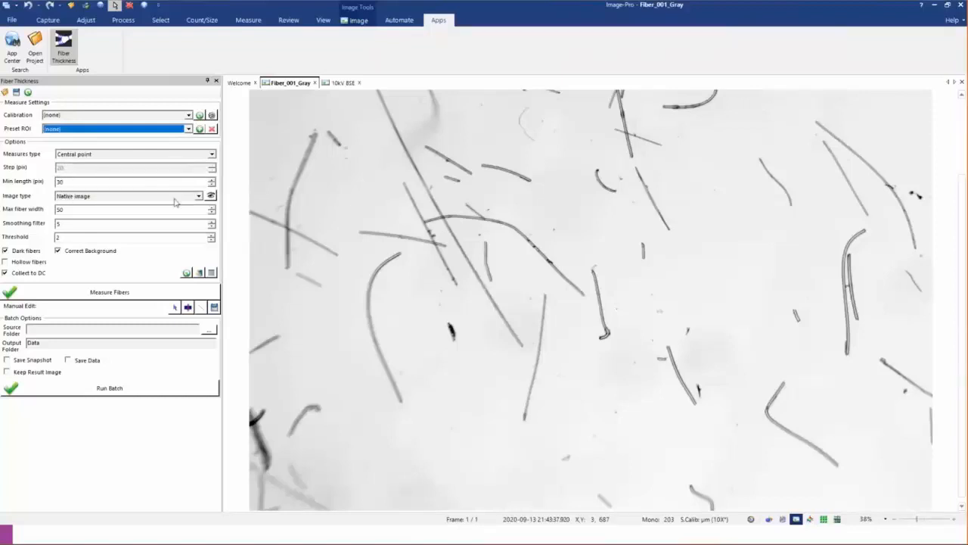
{"action": "left_click", "coordinate": [199, 197]}
{"action": "left_click", "coordinate": [199, 198]}
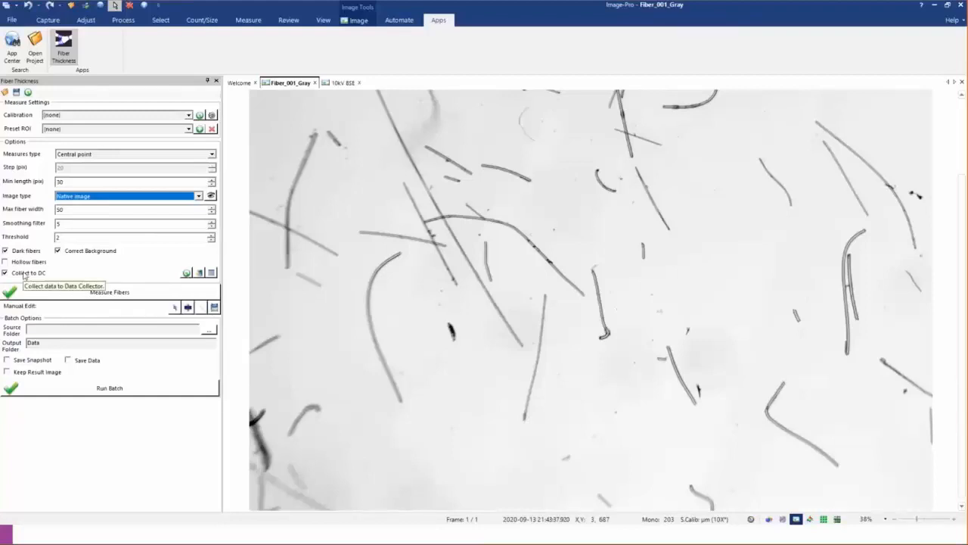
- Turn off Collect to DC, measure the fibers at their central points, and inspect the thickness marks on individual fibers
{"action": "left_click", "coordinate": [24, 274]}
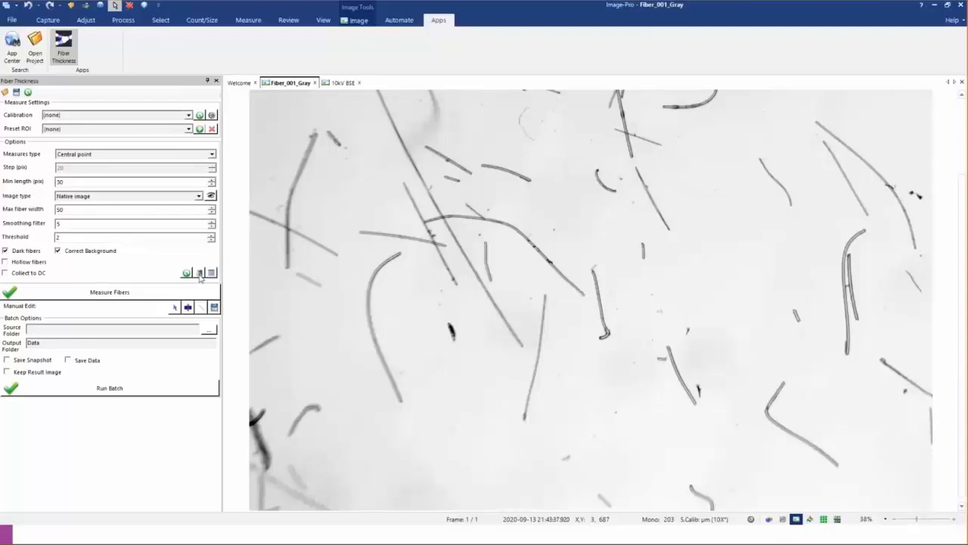
{"action": "left_click", "coordinate": [108, 295]}
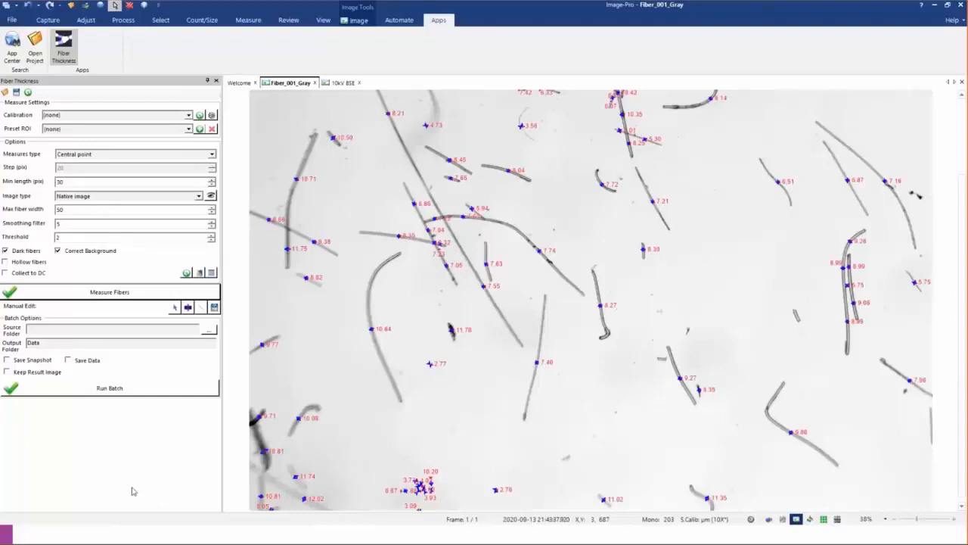
{"action": "scroll", "coordinate": [771, 173], "scroll_direction": "up", "scroll_amount": 5}
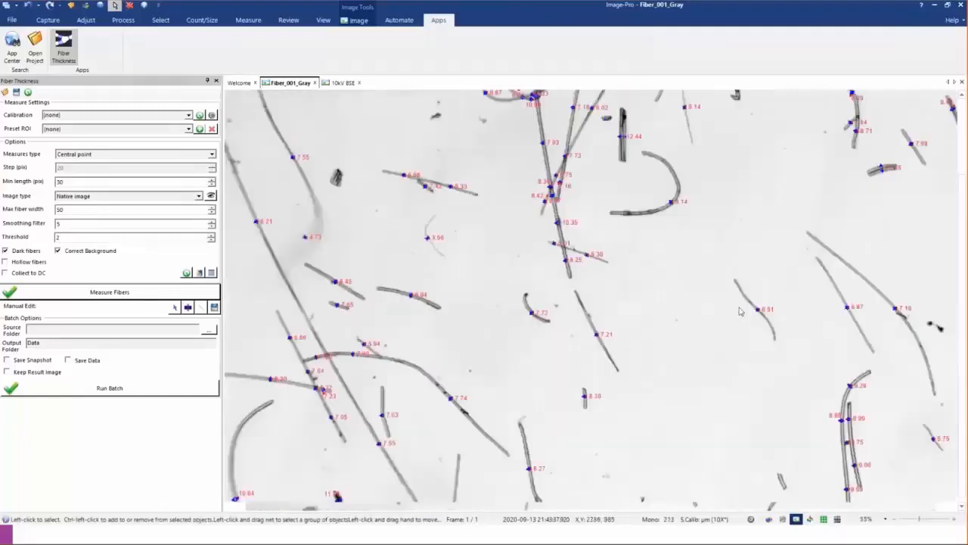
{"action": "scroll", "coordinate": [593, 300], "scroll_direction": "up", "scroll_amount": 1}
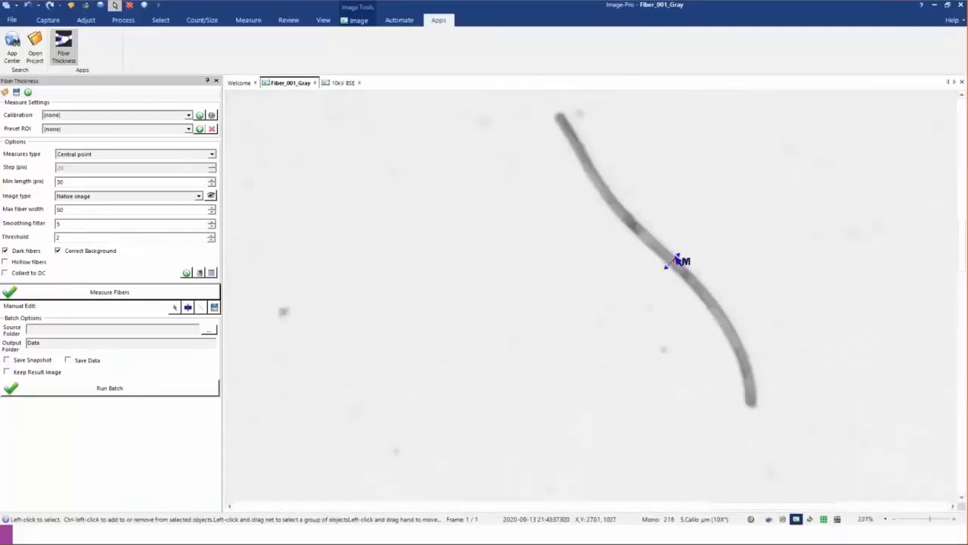
{"action": "scroll", "coordinate": [590, 298], "scroll_direction": "down", "scroll_amount": 6}
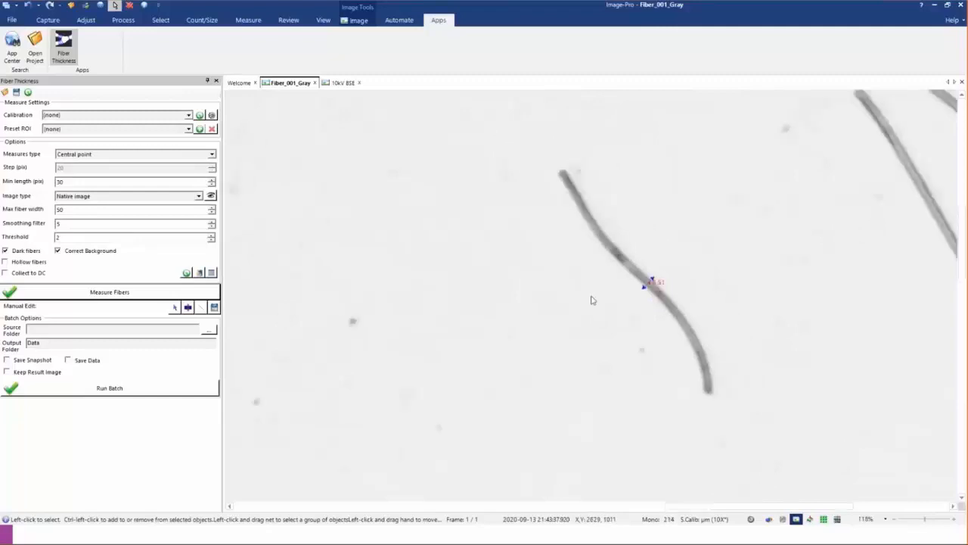
{"action": "scroll", "coordinate": [606, 252], "scroll_direction": "up", "scroll_amount": 3}
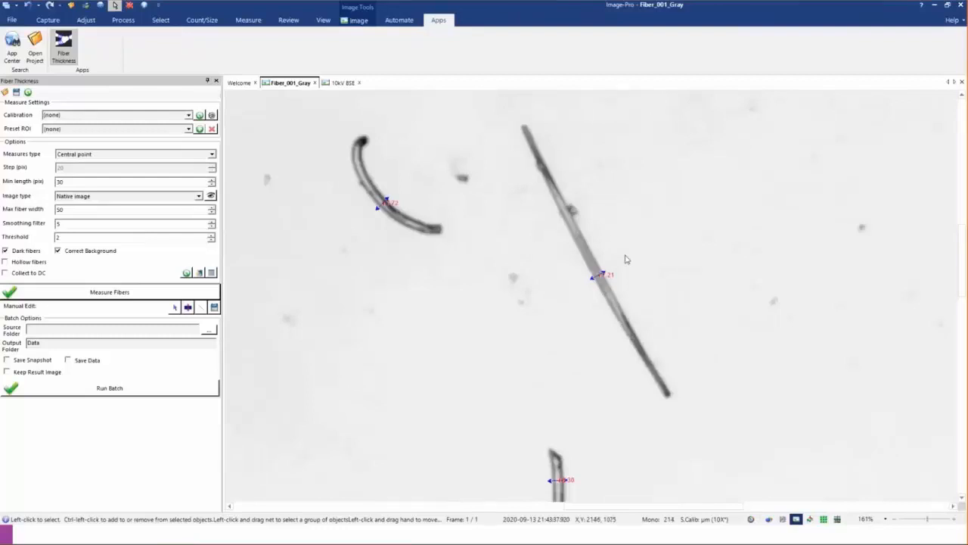
- Preview the binarization of the fiber image with a smoothing filter of 5 and a threshold of 2
{"action": "left_click", "coordinate": [211, 197]}
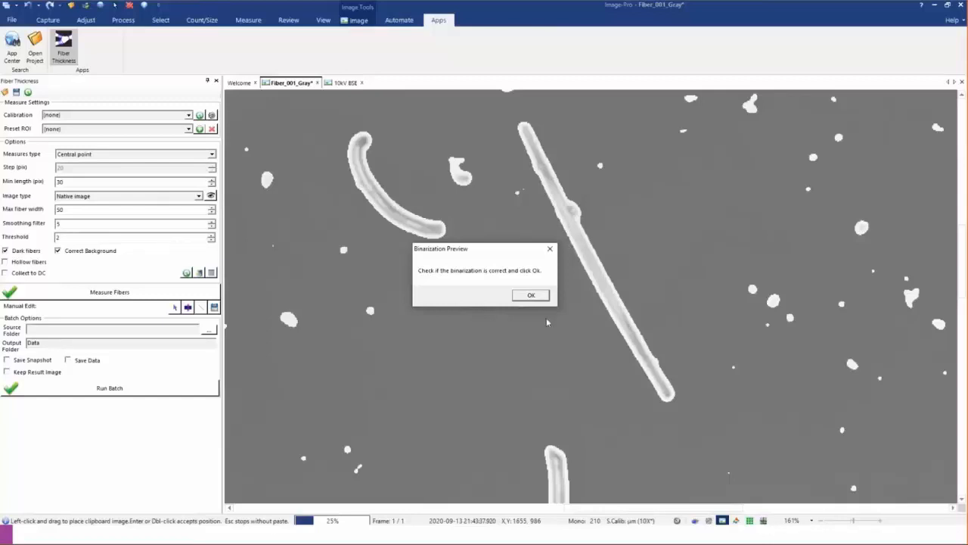
{"action": "left_click", "coordinate": [522, 297]}
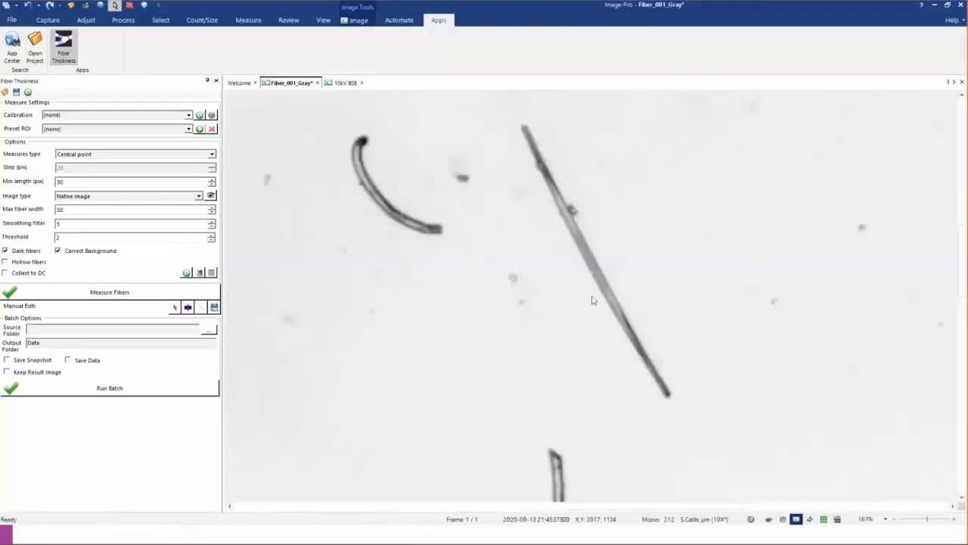
{"action": "scroll", "coordinate": [592, 300], "scroll_direction": "down", "scroll_amount": 2}
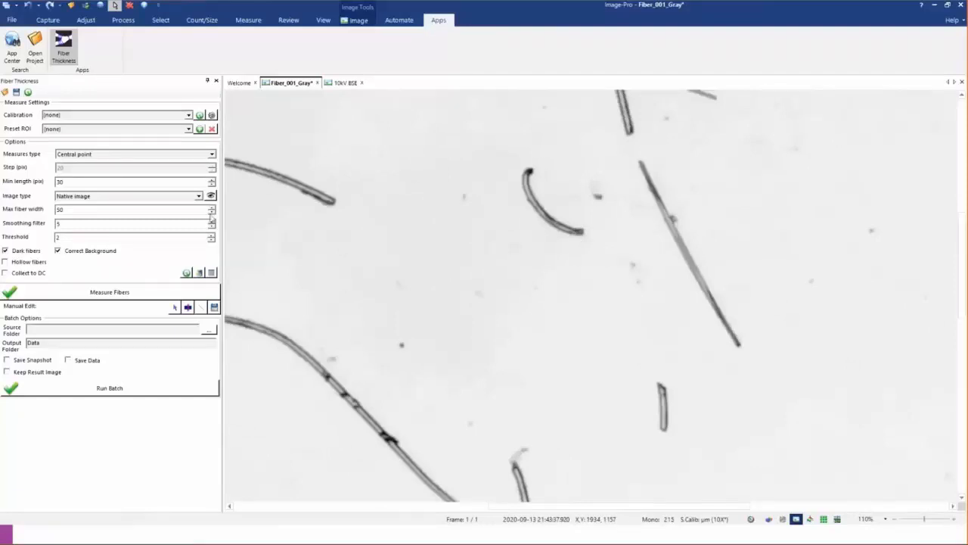
- Set the smoothing filter to 3 and check the binarization preview
{"action": "left_click", "coordinate": [212, 230]}
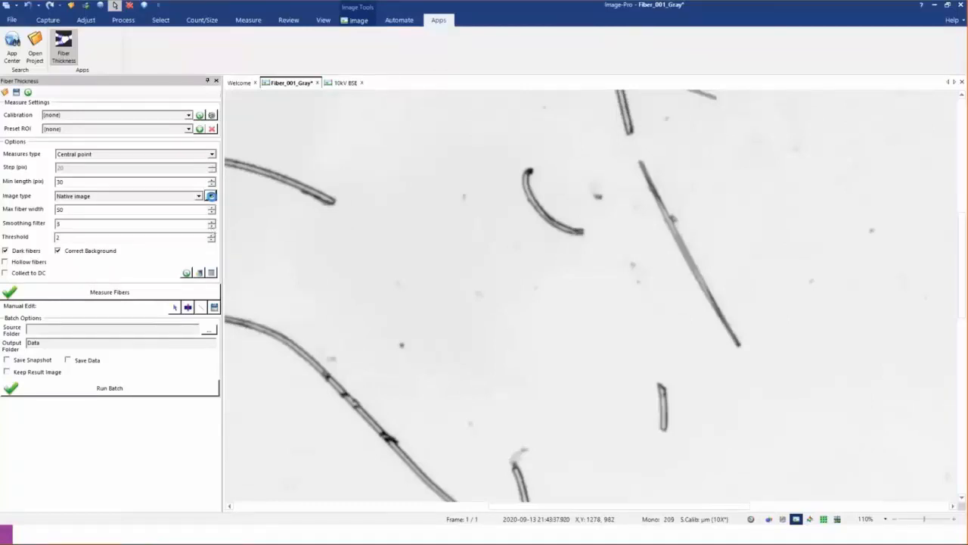
{"action": "left_click", "coordinate": [211, 195]}
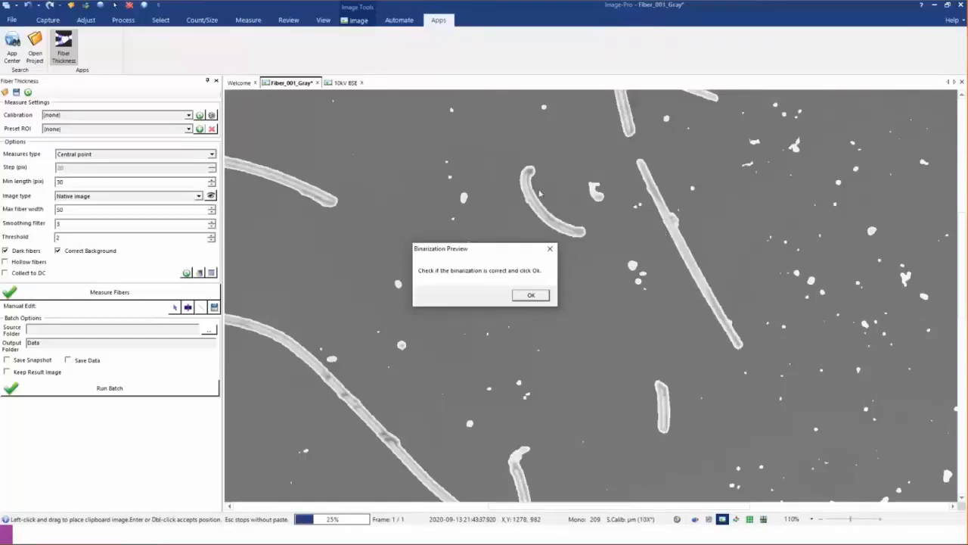
{"action": "left_click", "coordinate": [530, 296]}
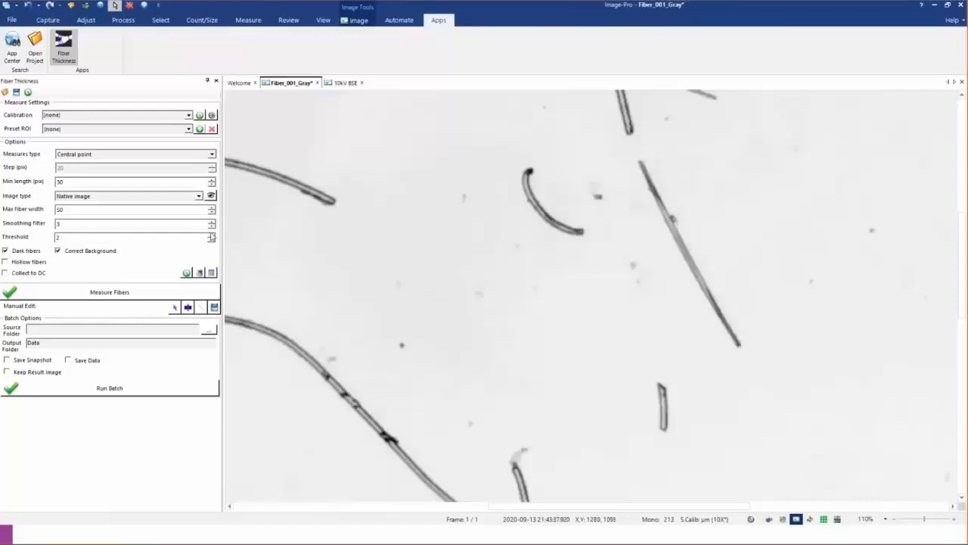
- Raise the threshold to 10 and check the binarization preview
{"action": "left_click", "coordinate": [212, 234]}
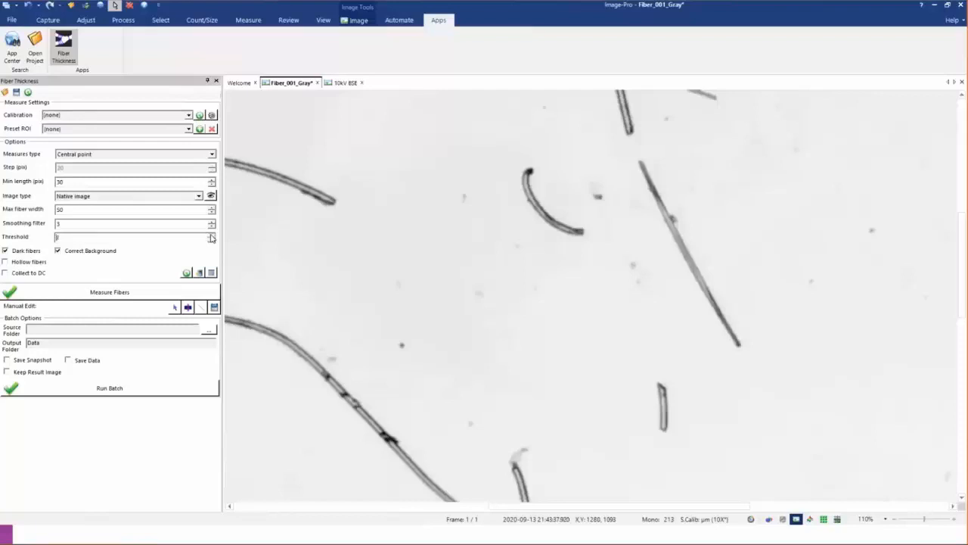
{"action": "left_click", "coordinate": [212, 235]}
{"action": "left_click", "coordinate": [211, 196]}
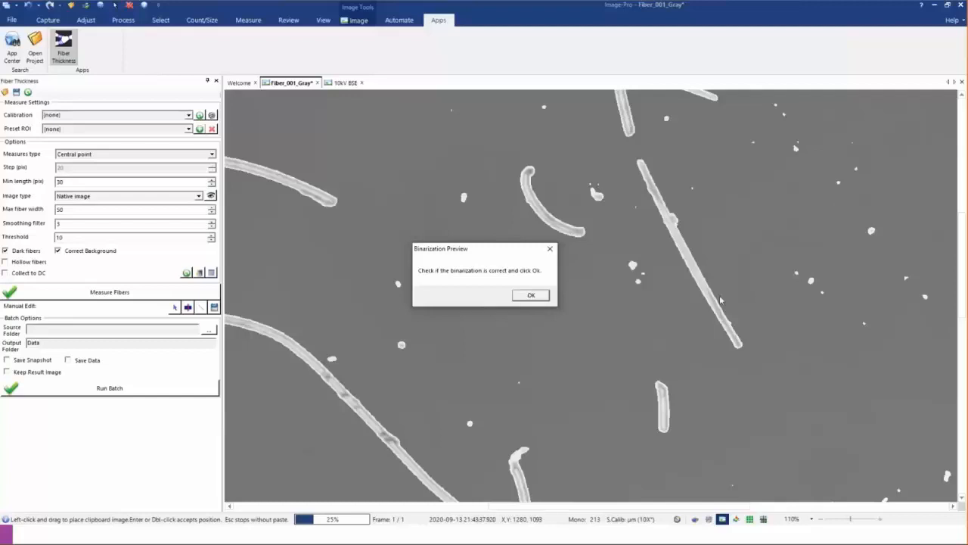
{"action": "left_click", "coordinate": [537, 297]}
- Remeasure the fibers with the adjusted filter and threshold, and collect the results in the Data Collector
{"action": "left_click", "coordinate": [108, 293]}
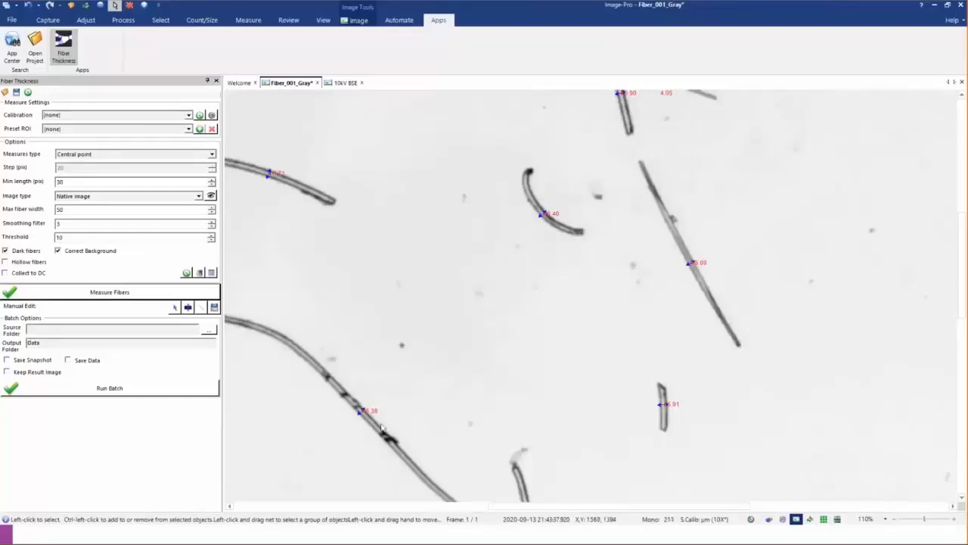
{"action": "scroll", "coordinate": [363, 422], "scroll_direction": "down", "scroll_amount": 5}
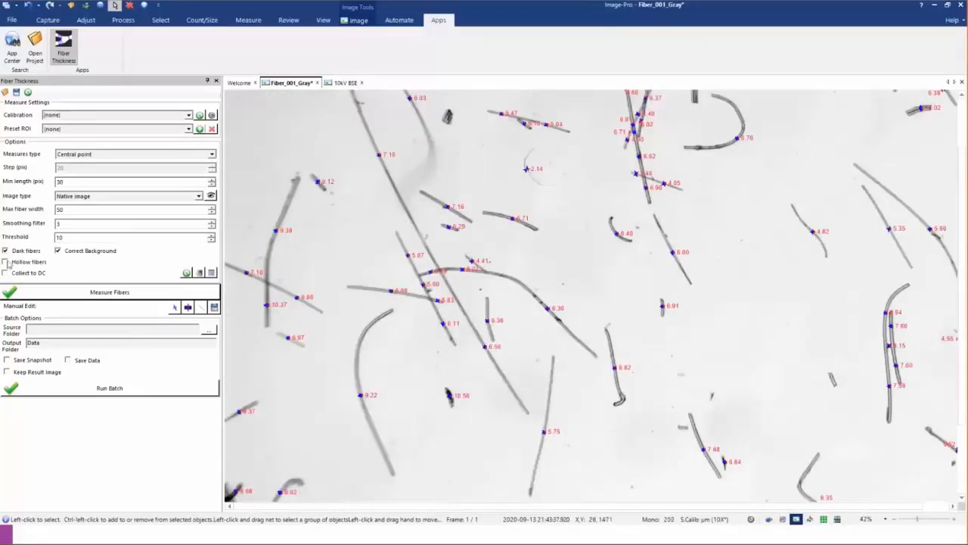
{"action": "left_click", "coordinate": [202, 275]}
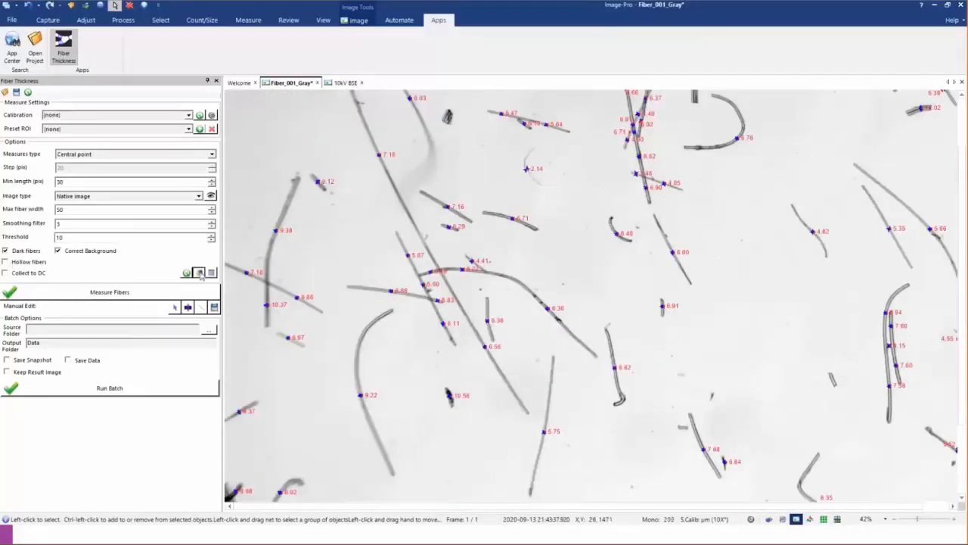
- Show the Data Collector table and review the individual thickness measurements and the measurement statistics
{"action": "left_click", "coordinate": [212, 274]}
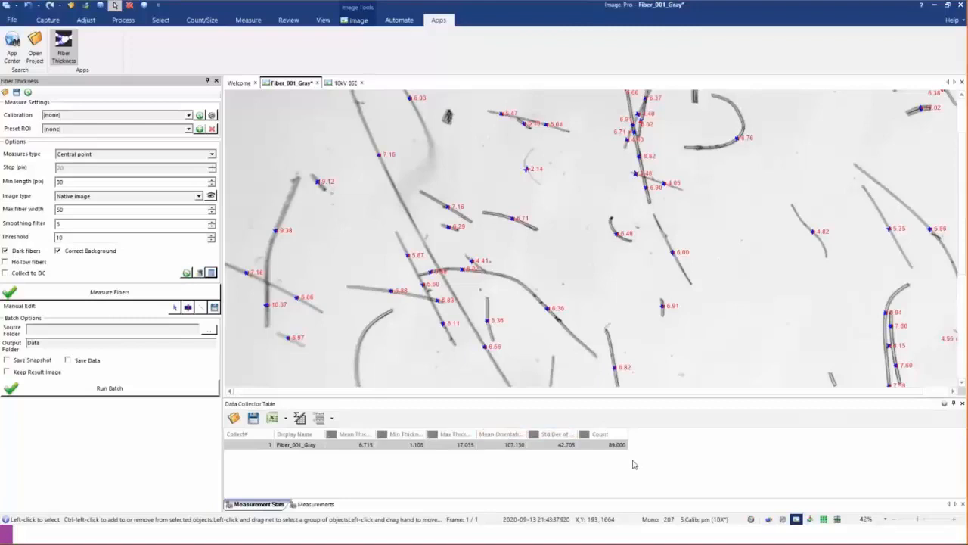
{"action": "left_click", "coordinate": [314, 505]}
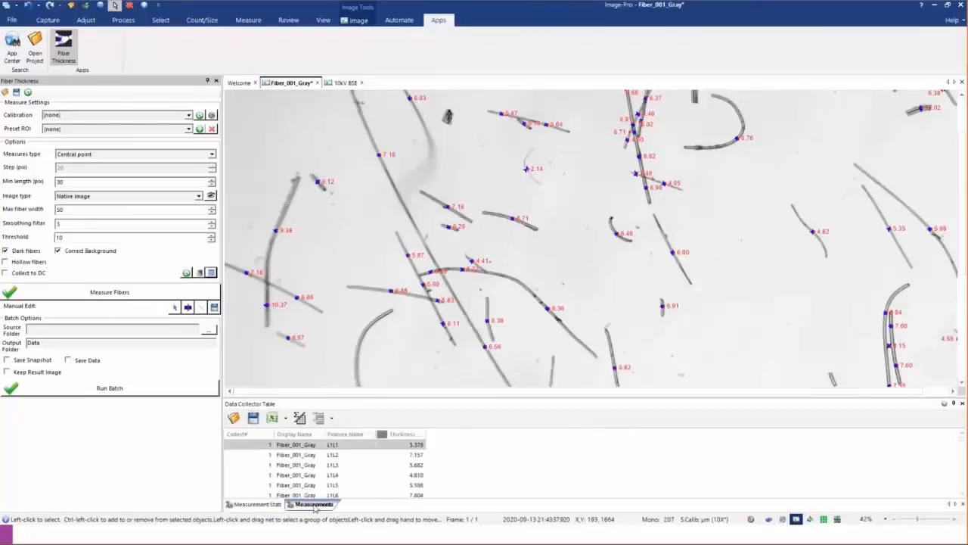
{"action": "left_click", "coordinate": [258, 504]}
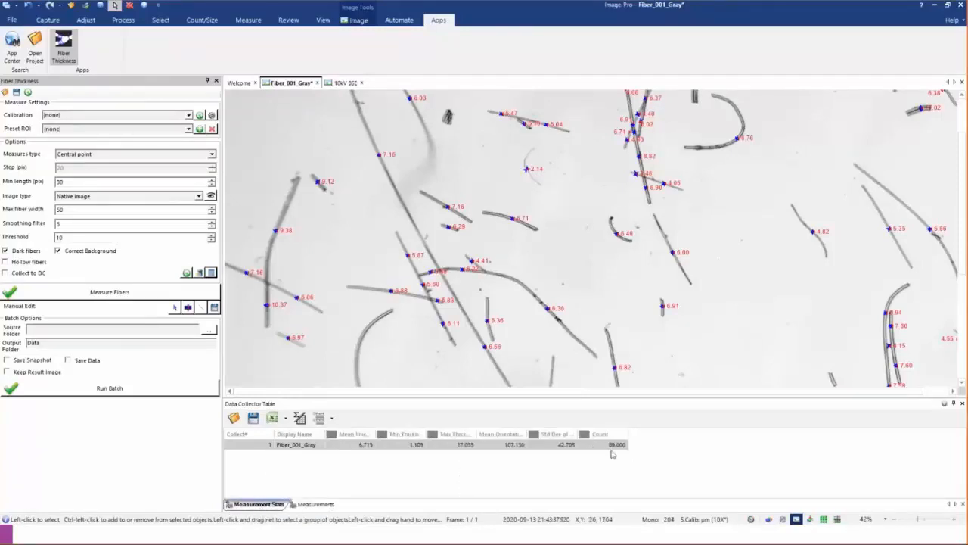
- Clear the collected data and reset the fiber measurement options for the 10kV BSE image
{"action": "left_click", "coordinate": [186, 273]}
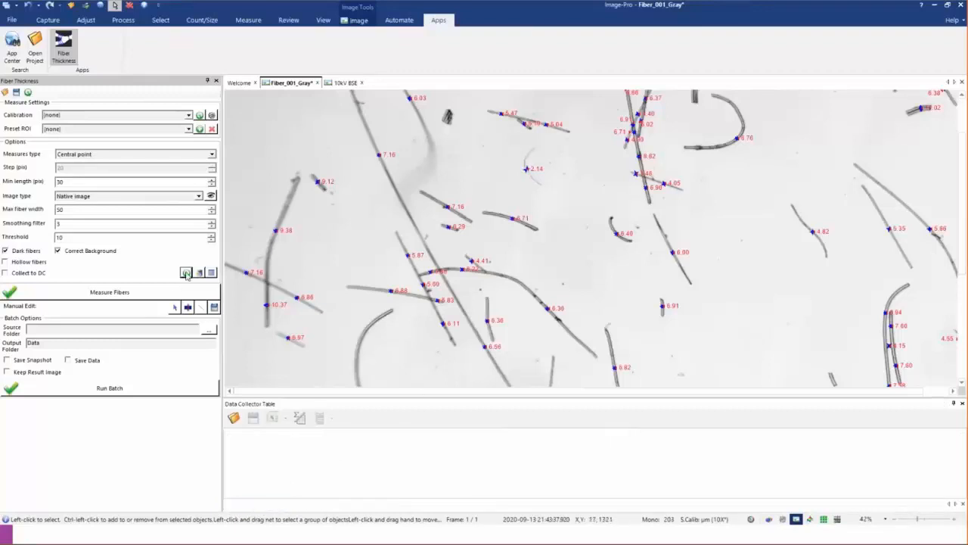
{"action": "left_click", "coordinate": [344, 84]}
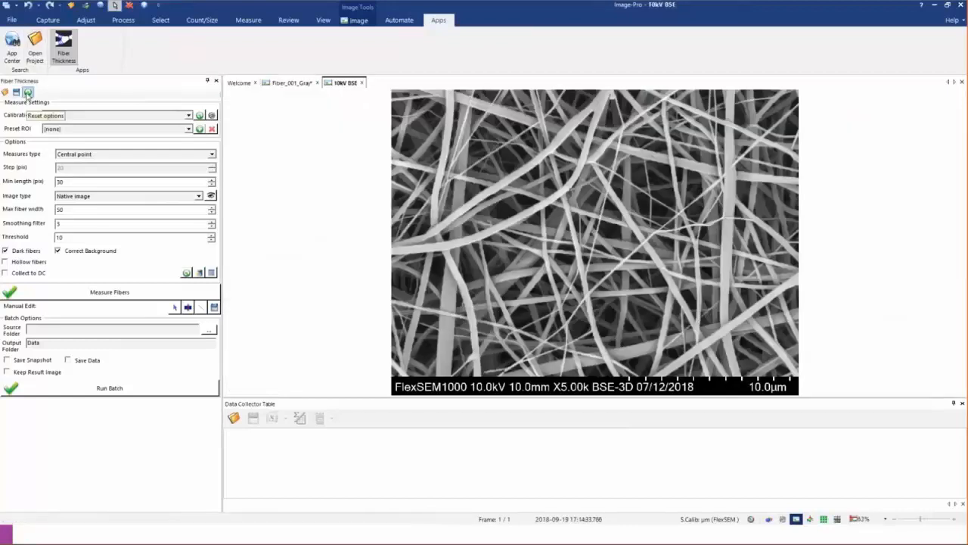
{"action": "left_click", "coordinate": [28, 92]}
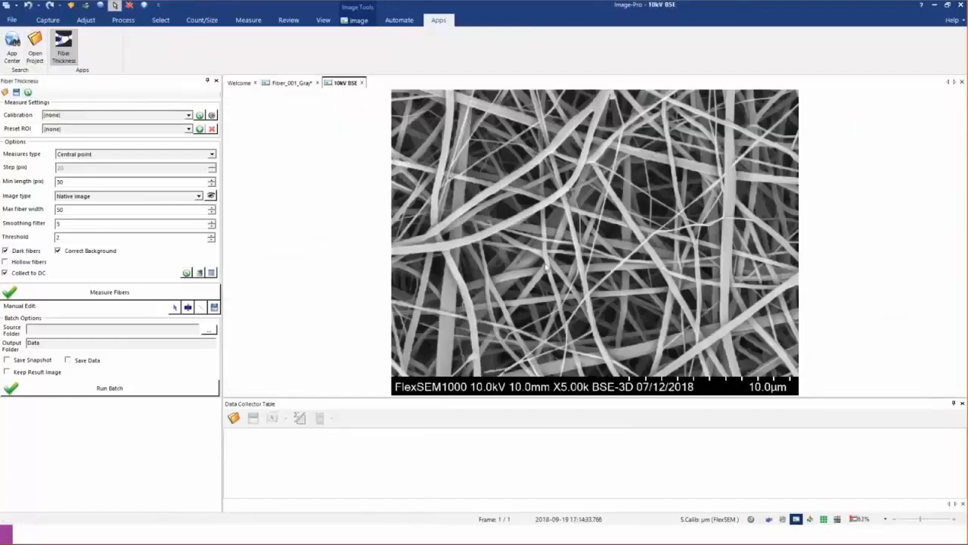
- Turn off Dark fibers and measure the fibers in the 10kV BSE image
{"action": "left_click", "coordinate": [25, 253]}
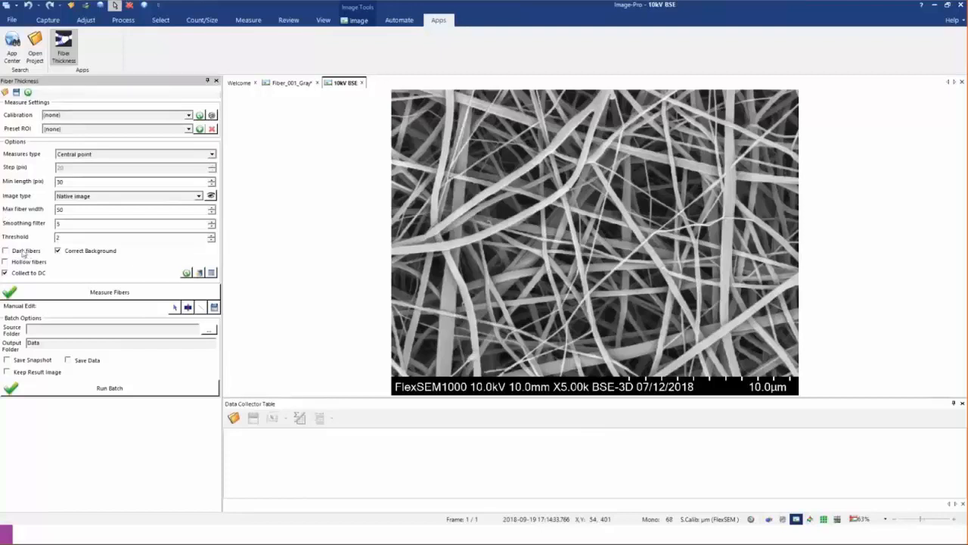
{"action": "left_click", "coordinate": [35, 291]}
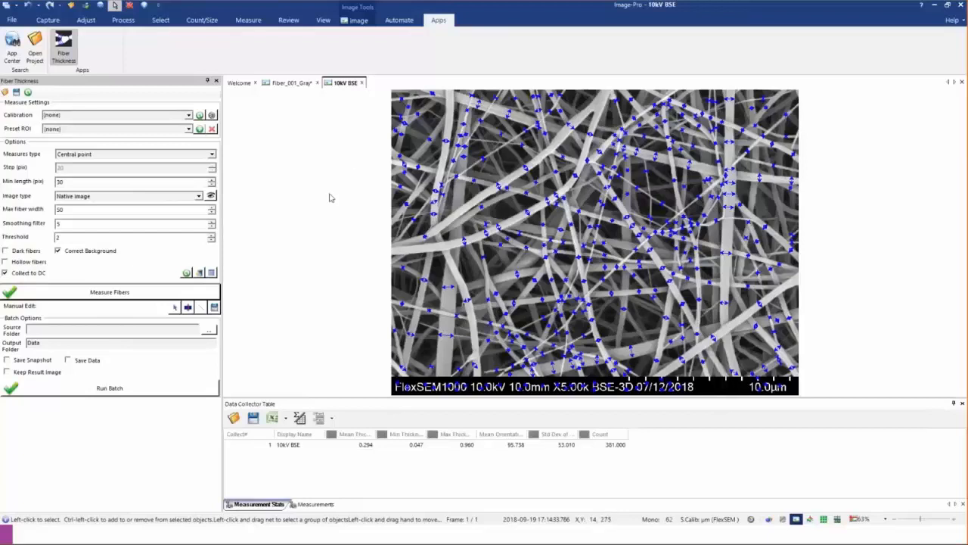
- Set the preset ROI to Marker Bar for the 10kV BSE image
{"action": "left_click", "coordinate": [189, 130]}
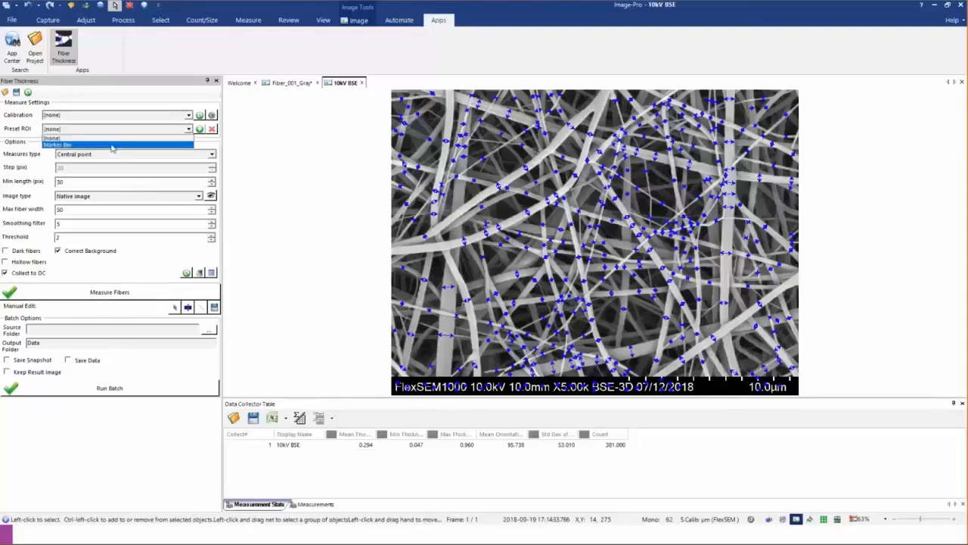
{"action": "left_click", "coordinate": [59, 144]}
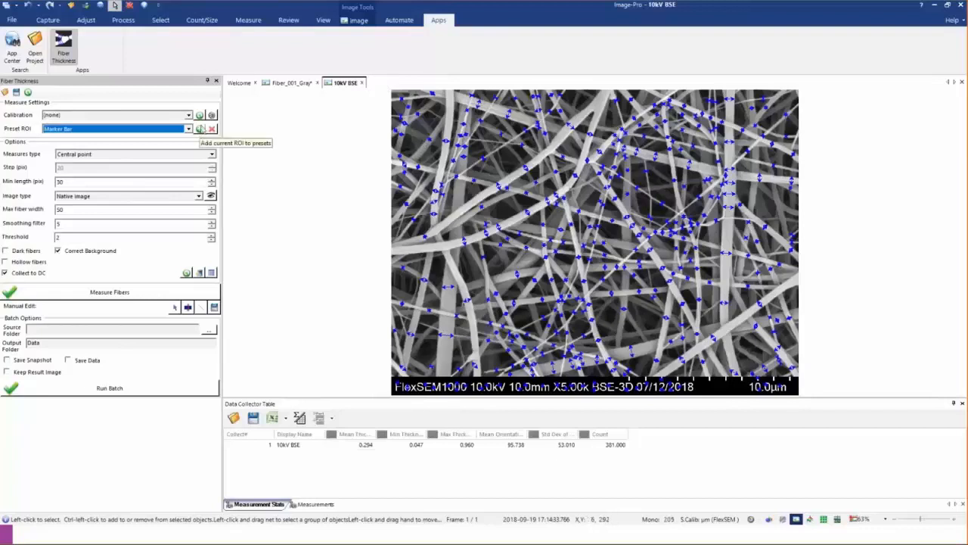
- Measure the fibers in the 10kV BSE image within the Marker Bar region of interest
{"action": "left_click", "coordinate": [102, 292]}
{"action": "left_click", "coordinate": [102, 292]}
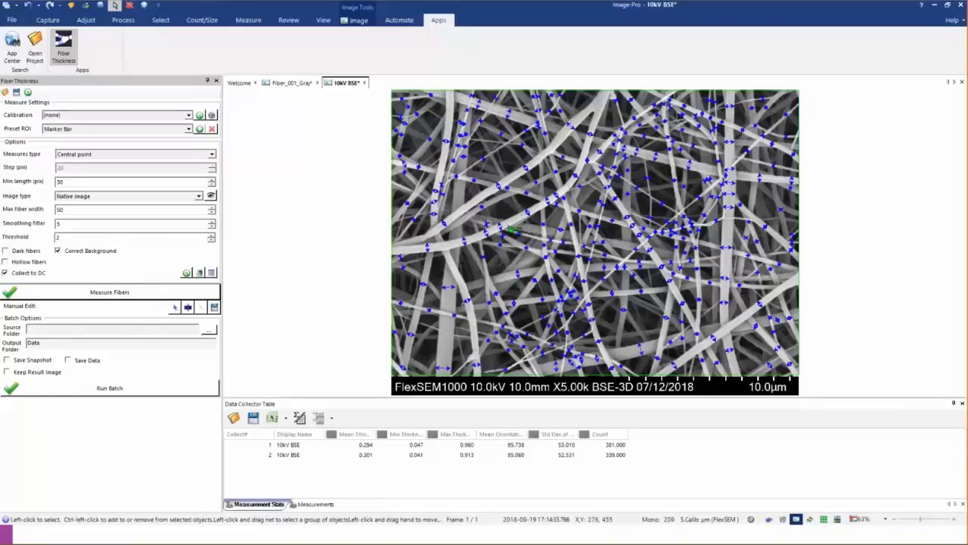
- Adjust the lower endpoint of the leftmost thickness line on the wide bright fiber to a length of about 28.9
{"action": "scroll", "coordinate": [511, 230], "scroll_direction": "up", "scroll_amount": 5}
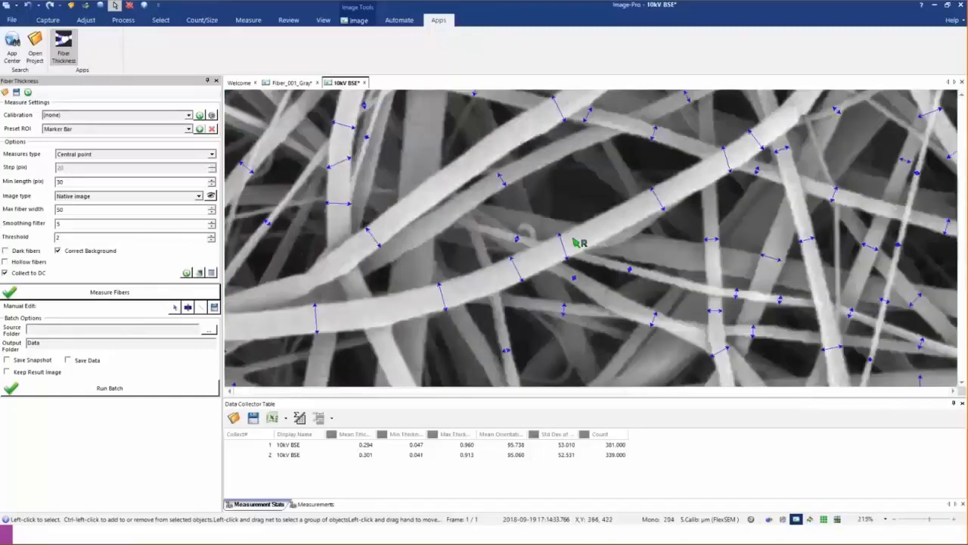
{"action": "scroll", "coordinate": [580, 242], "scroll_direction": "down", "scroll_amount": 1}
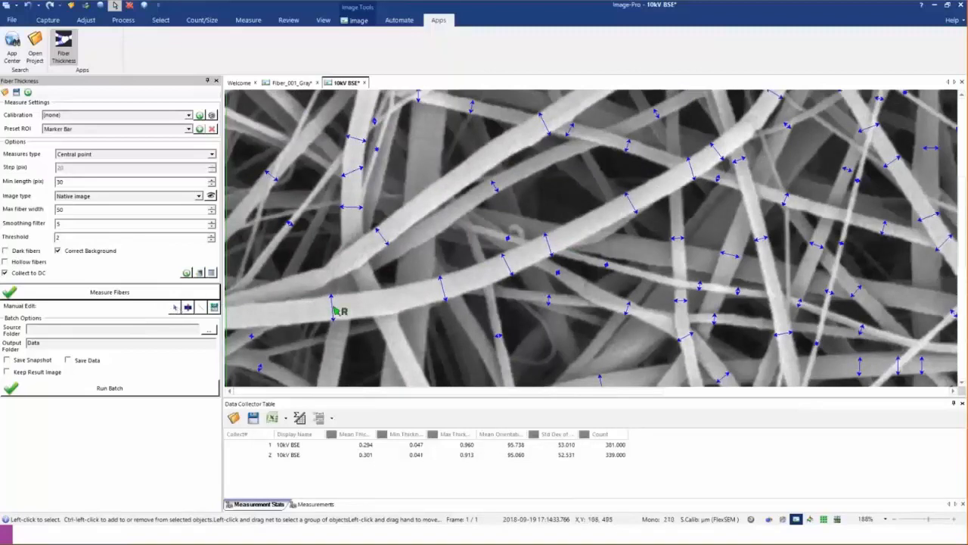
{"action": "left_click", "coordinate": [174, 308]}
{"action": "left_click", "coordinate": [335, 310]}
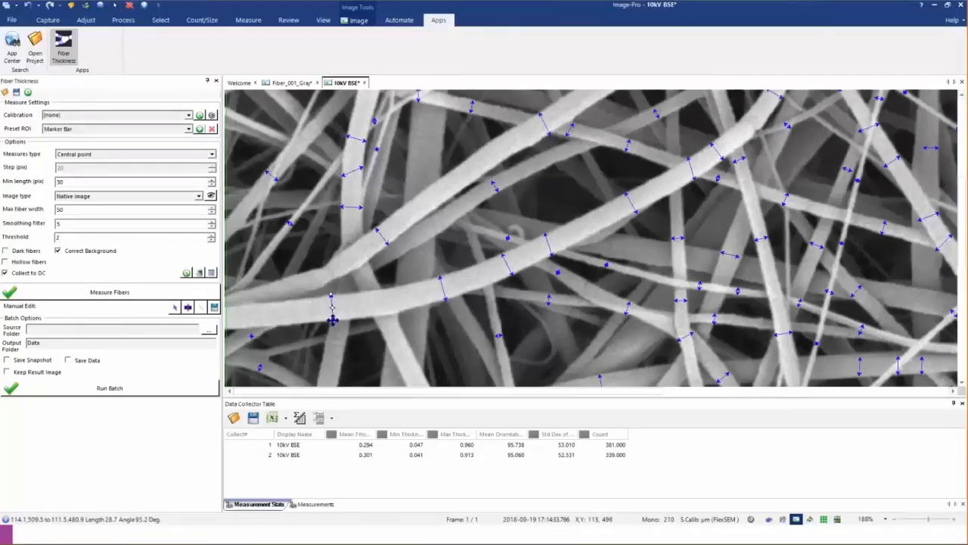
{"action": "left_click_drag", "start_coordinate": [333, 320], "coordinate": [333, 321]}
- Add an edge-snapping thickness measurement across the steep fiber just below the adjusted line on the wide bright fiber
{"action": "scroll", "coordinate": [333, 321], "scroll_direction": "up", "scroll_amount": 2}
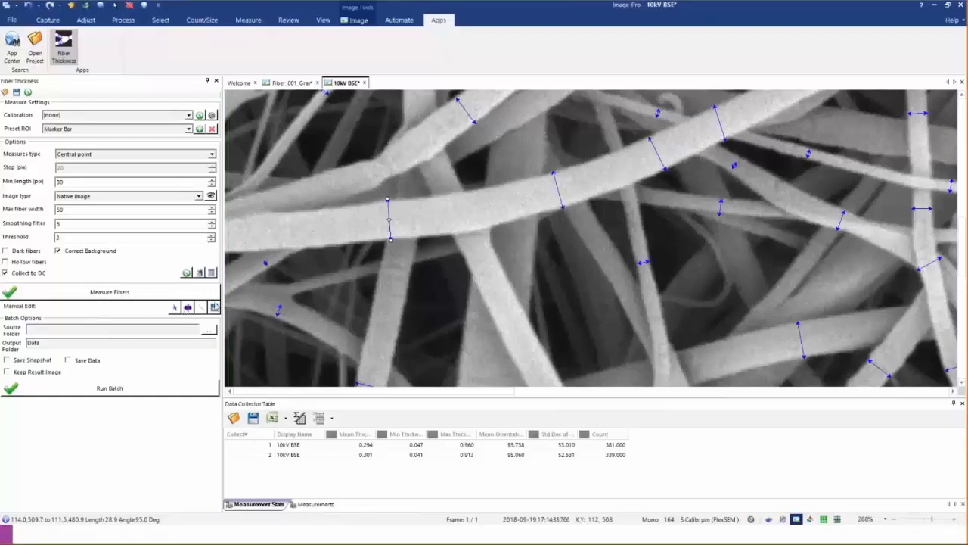
{"action": "left_click", "coordinate": [187, 308]}
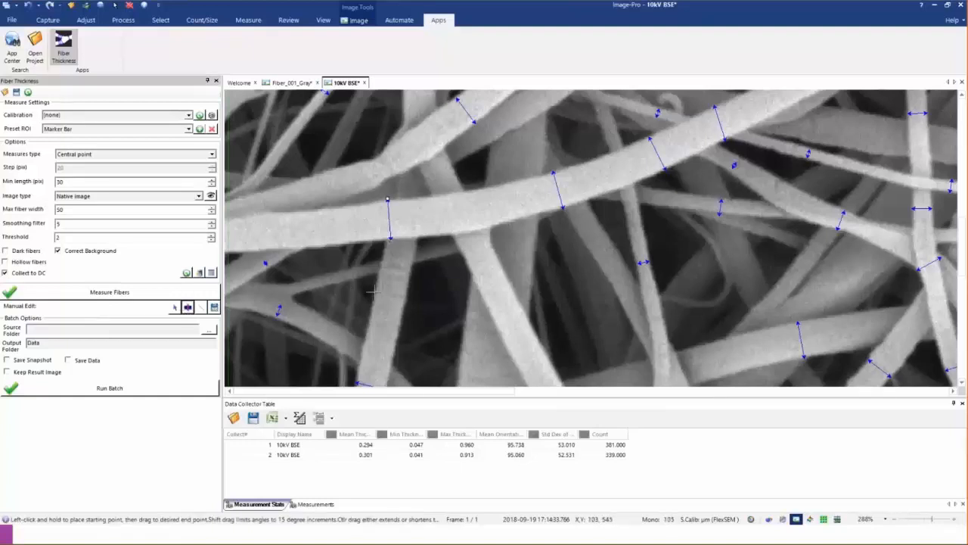
{"action": "left_click_drag", "start_coordinate": [370, 292], "coordinate": [414, 301]}
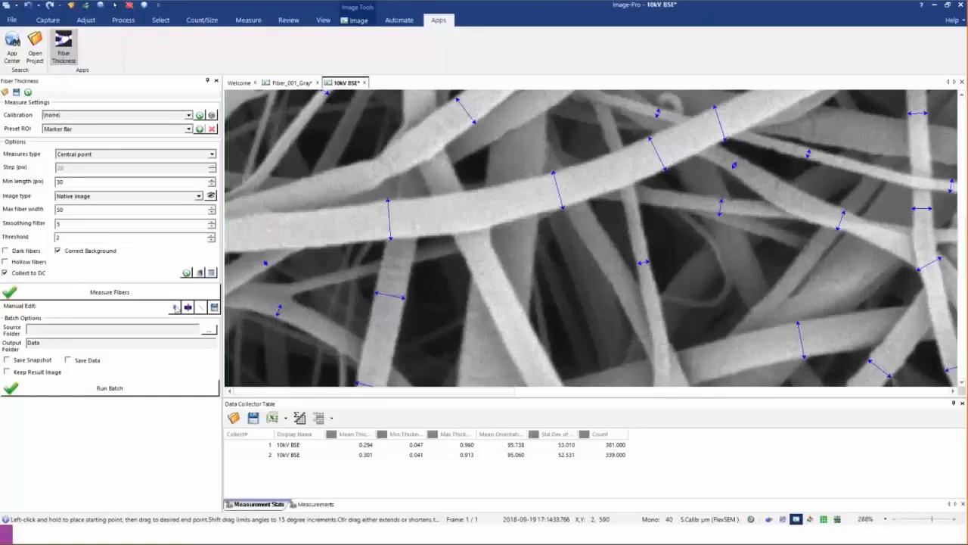
- With Local Zoom at 400%, draw a manual thickness line about 22.8 long across the same steep fiber, just below the added measurement
{"action": "left_click", "coordinate": [201, 308]}
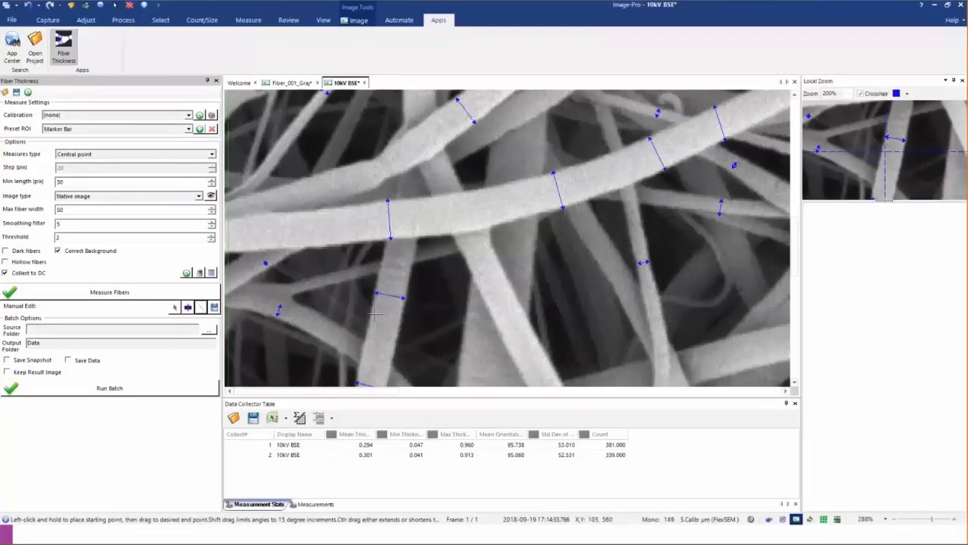
{"action": "left_click", "coordinate": [850, 93]}
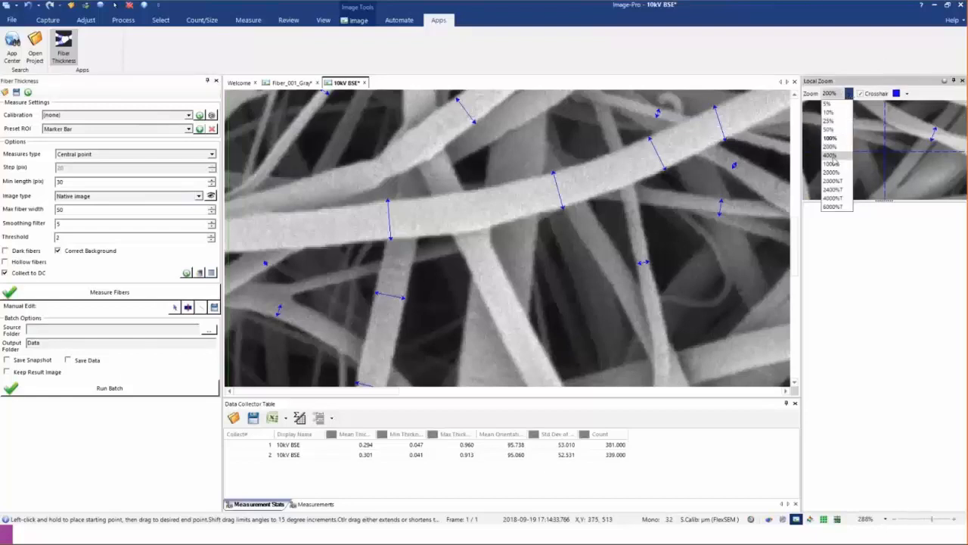
{"action": "left_click", "coordinate": [831, 156]}
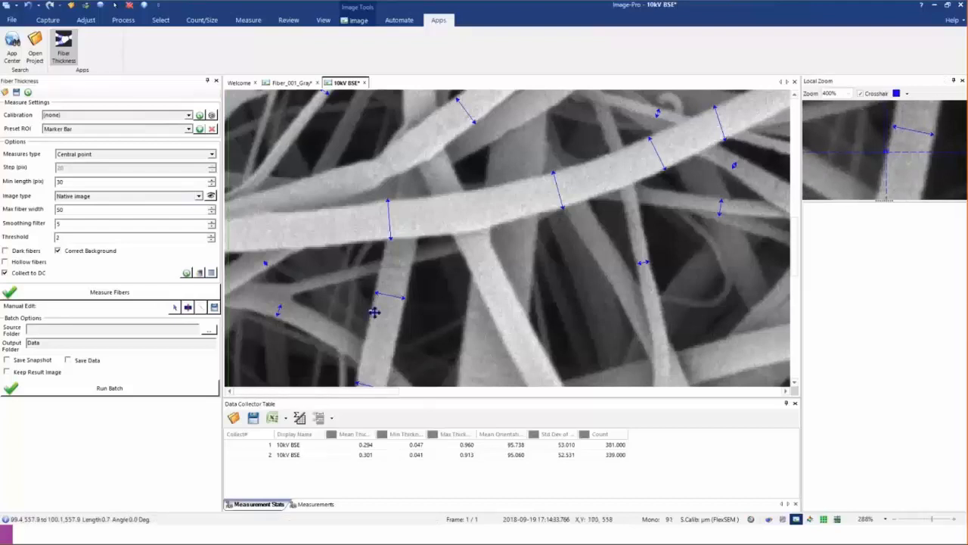
{"action": "left_click_drag", "start_coordinate": [370, 310], "coordinate": [401, 318]}
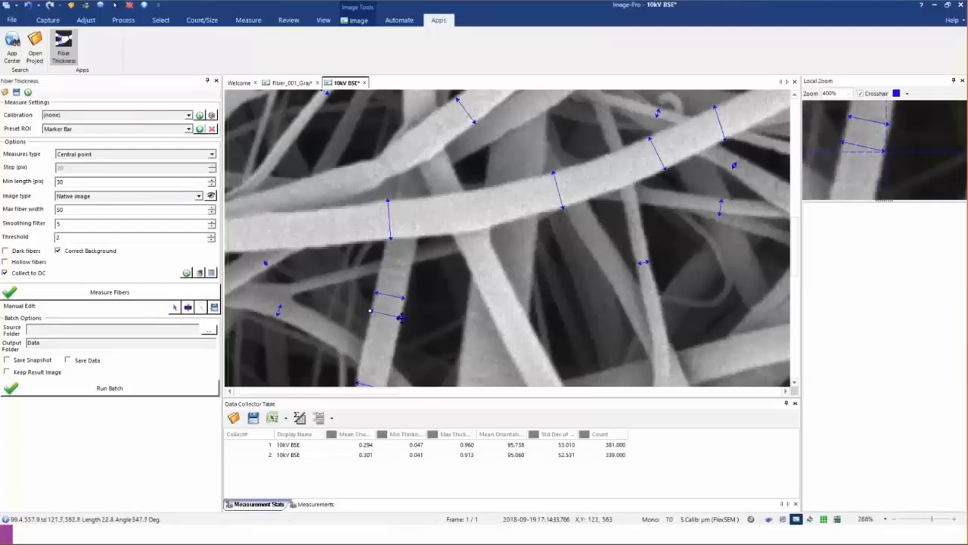
{"action": "mouse_move", "coordinate": [403, 317]}
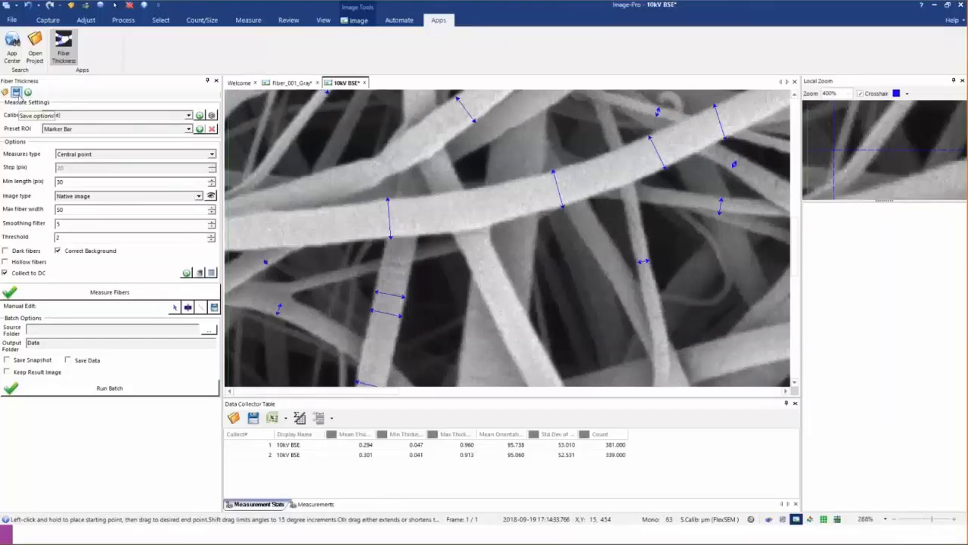
- Open the save dialog for the fiber thickness options and close it without saving
{"action": "left_click", "coordinate": [15, 91]}
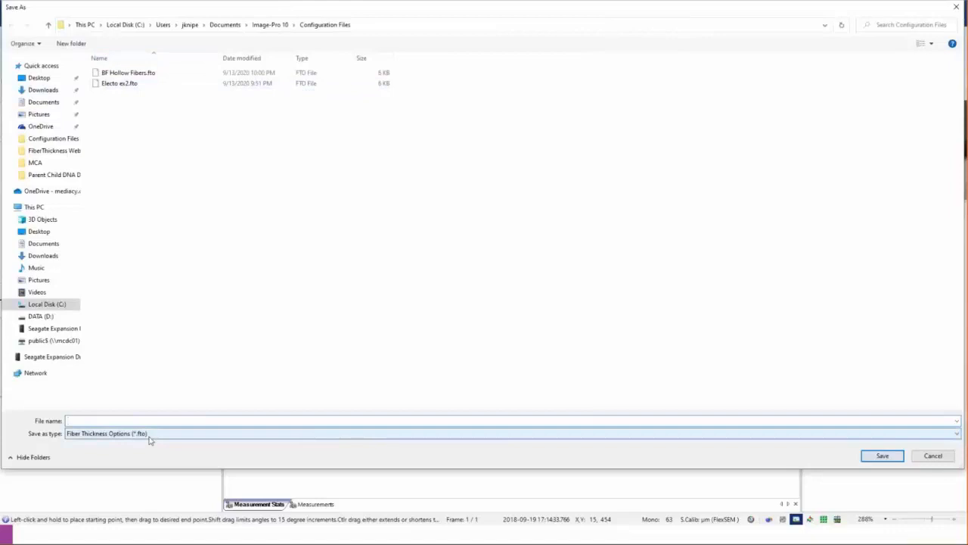
{"action": "left_click", "coordinate": [932, 459]}
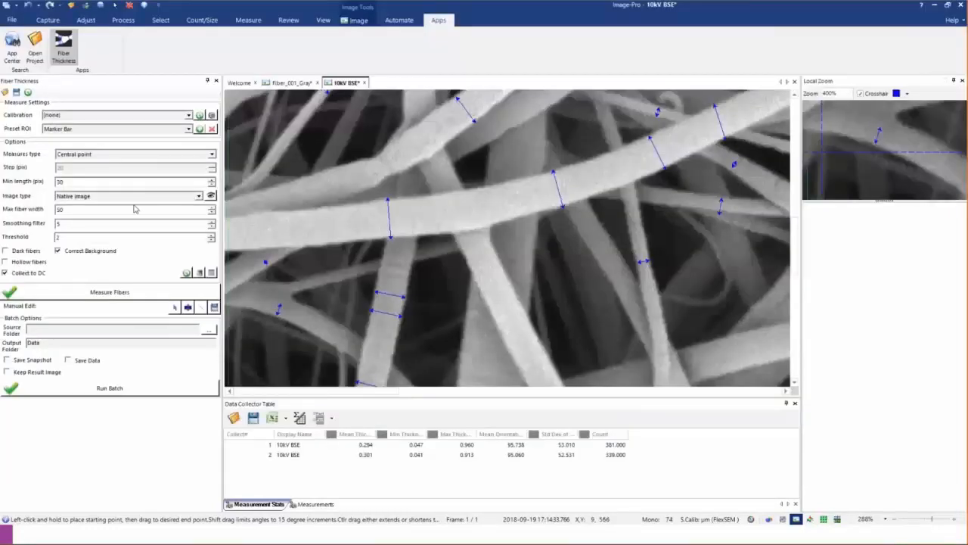